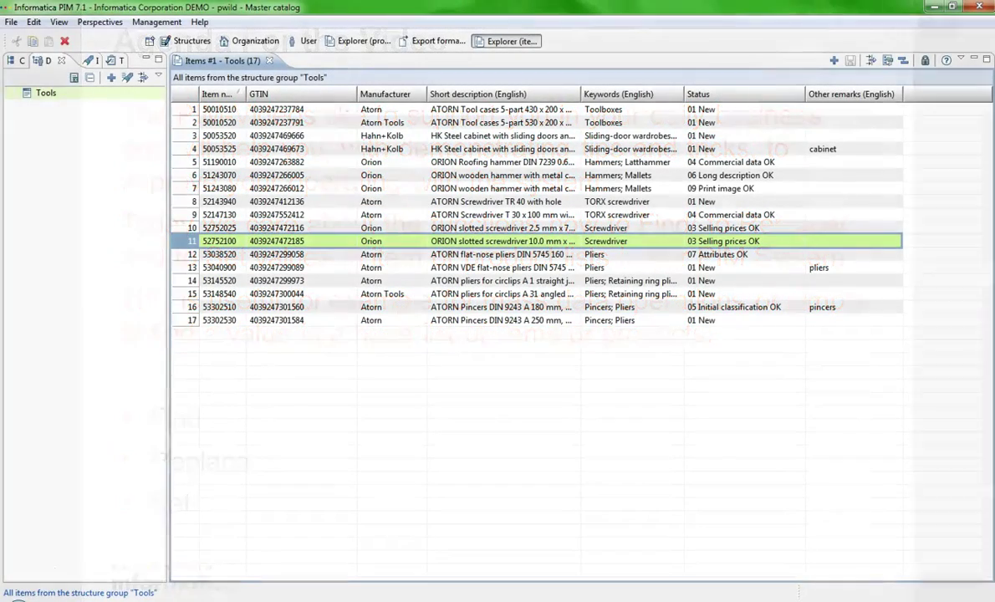
# Open Find/Replace/Set value from the Edit menu and the row 11 context menu, closing it each time
pyautogui.click(33, 22)
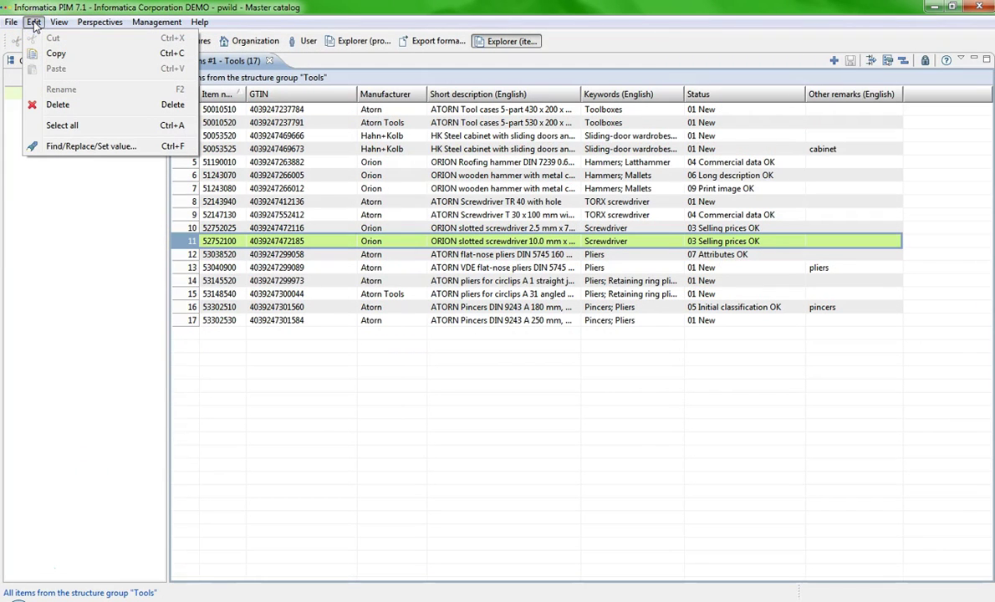
pyautogui.click(68, 148)
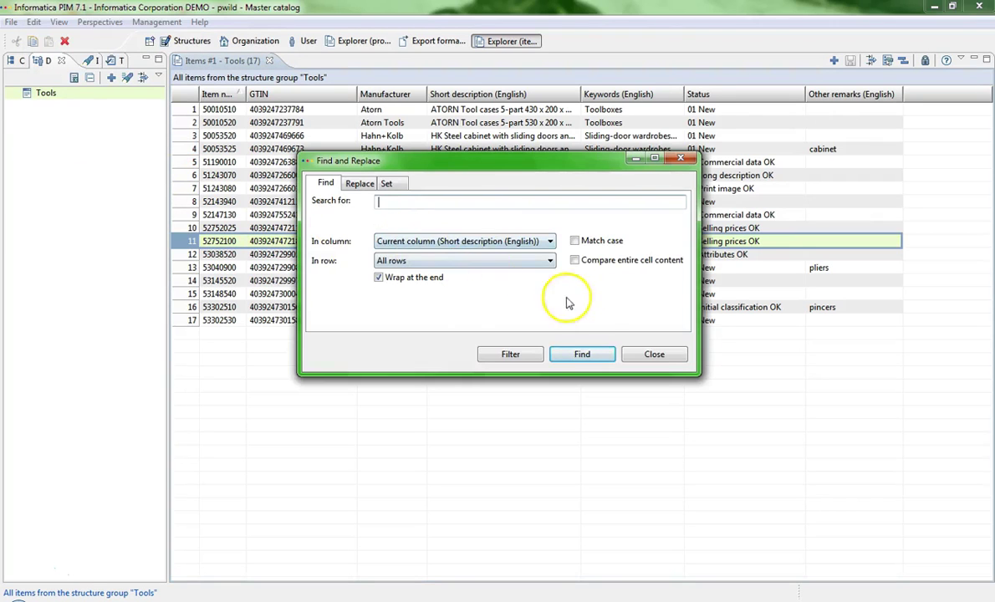
pyautogui.click(647, 357)
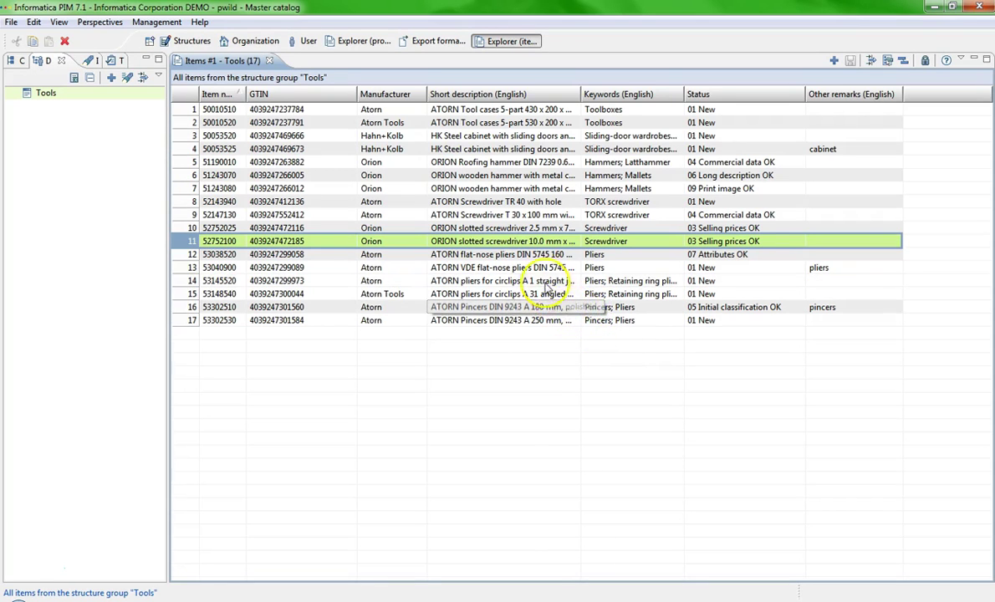
pyautogui.rightClick(535, 243)
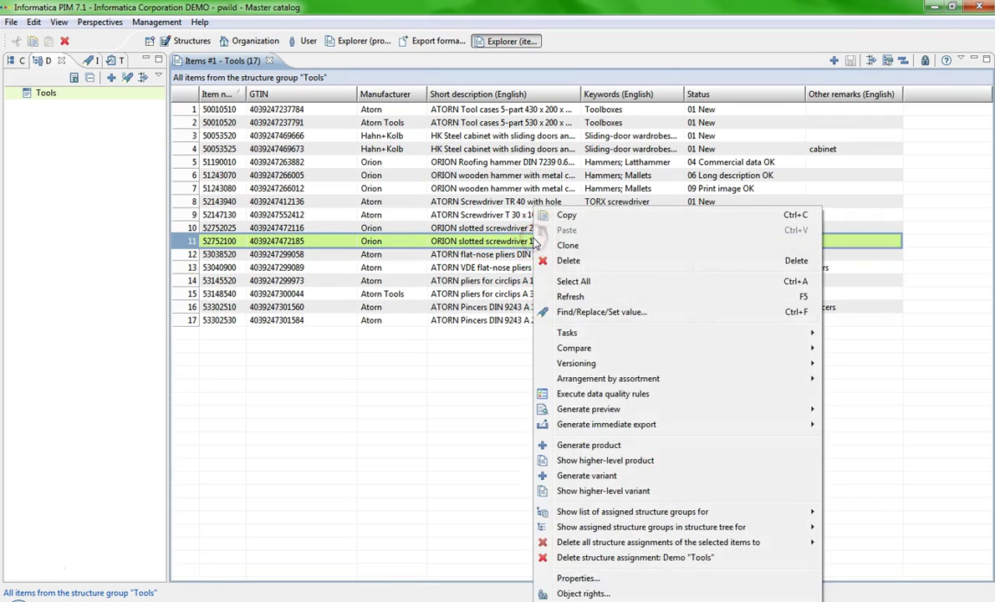
pyautogui.click(601, 313)
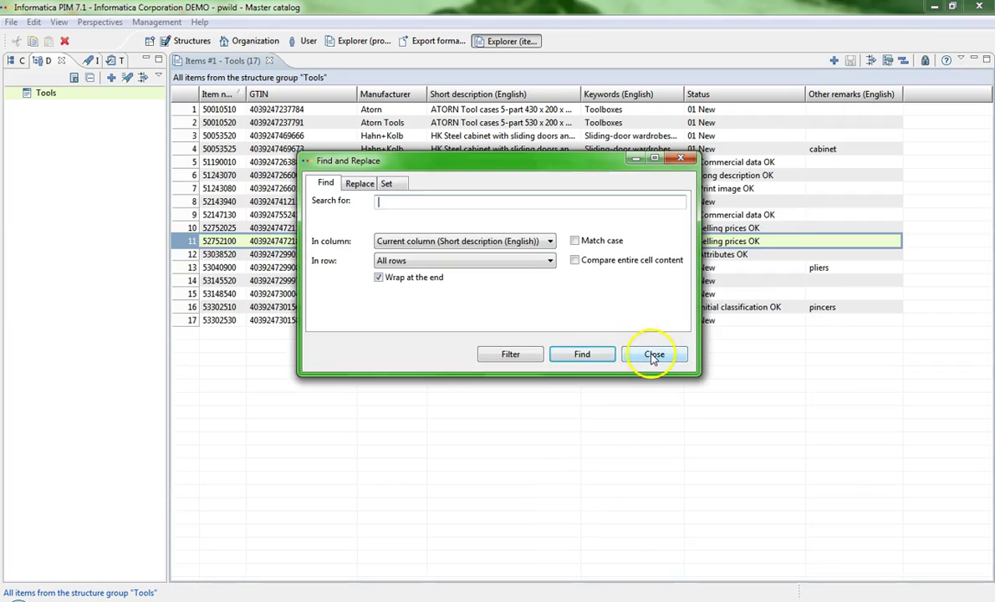
pyautogui.click(655, 355)
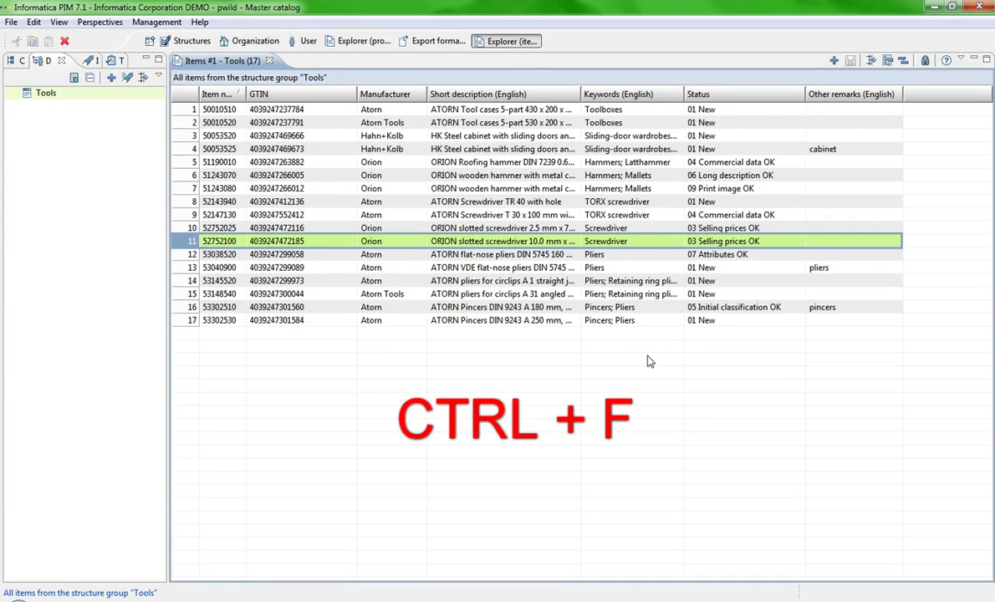
# Reopen find and replace with Ctrl+F and set In column to Item no
pyautogui.hotkey('ctrl', 'f')
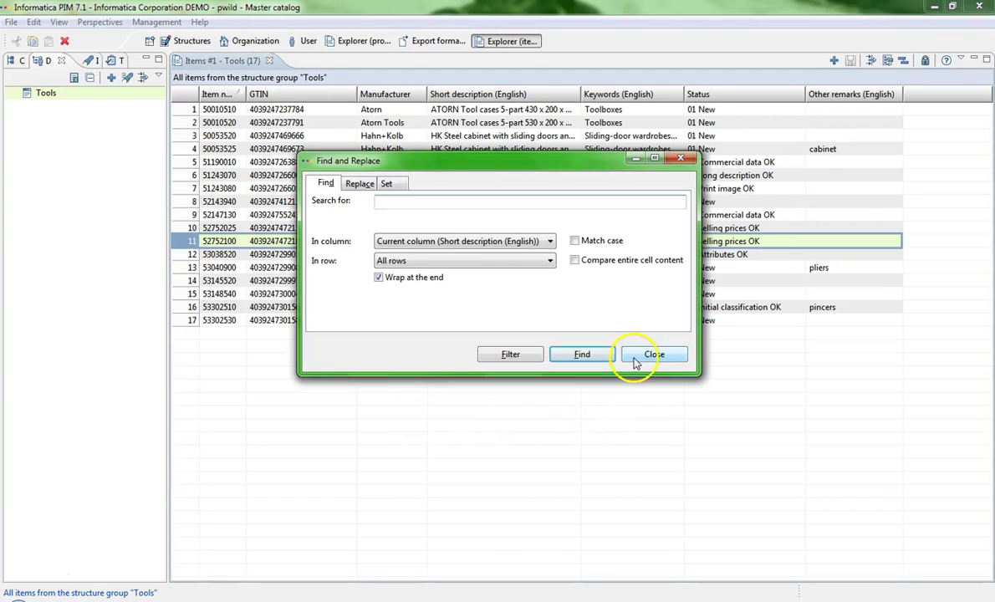
pyautogui.click(465, 241)
pyautogui.click(471, 255)
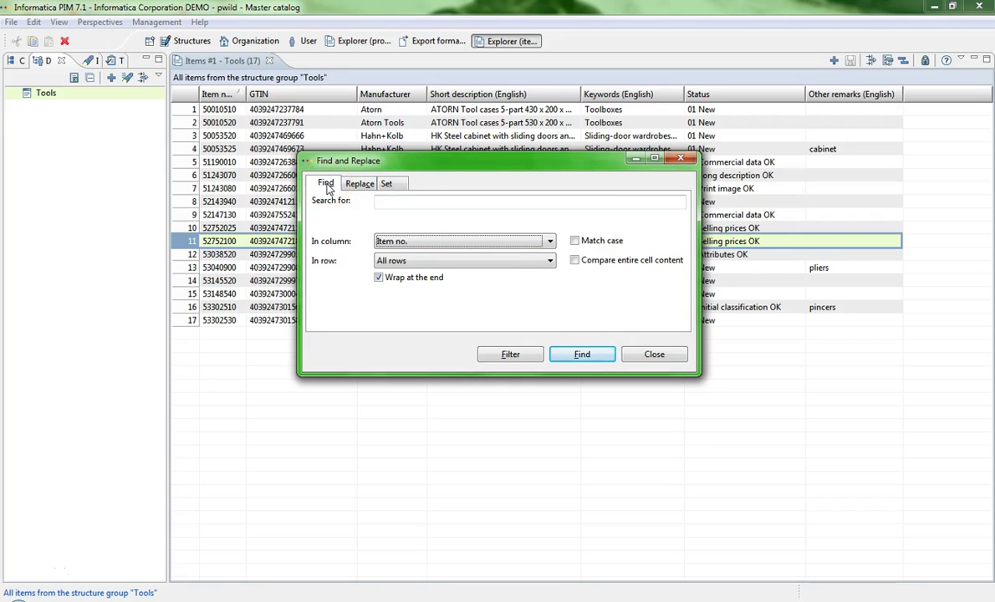
# Search all columns for 'screwdriver 10.0', finding the ORION slotted screwdriver in row 11
pyautogui.click(390, 204)
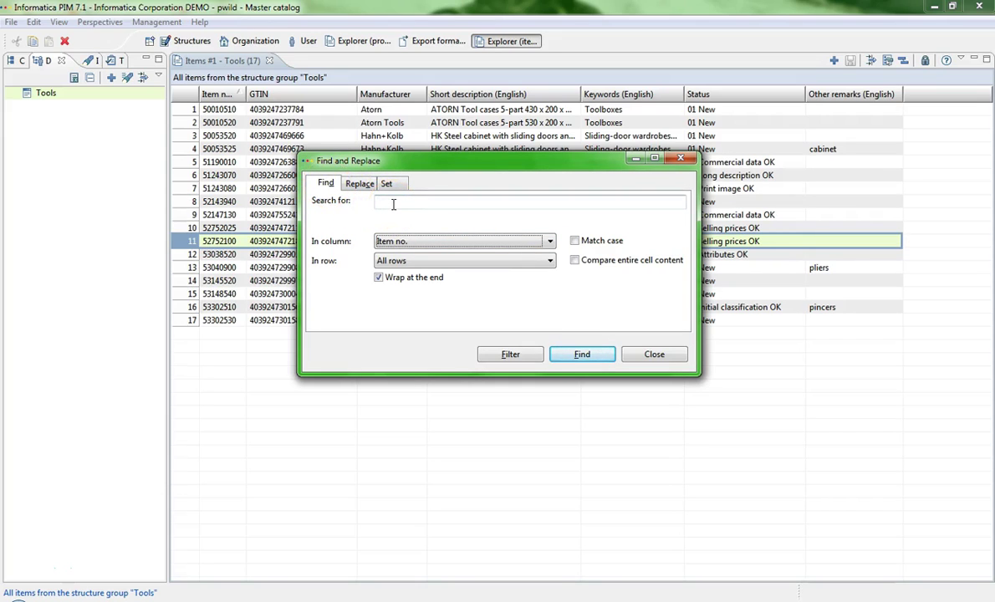
pyautogui.click(393, 204)
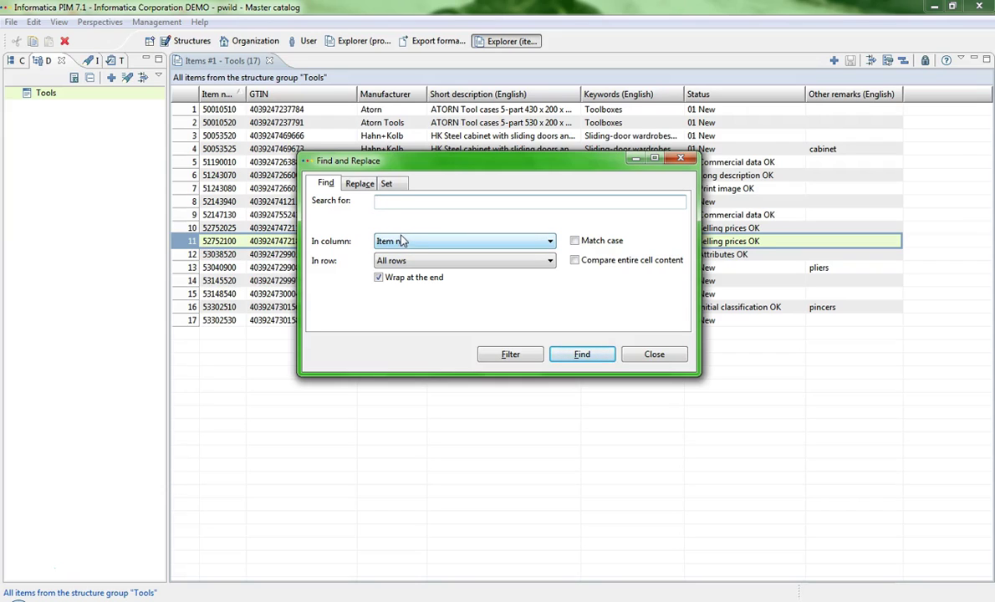
pyautogui.write('screwdriver 10.0')
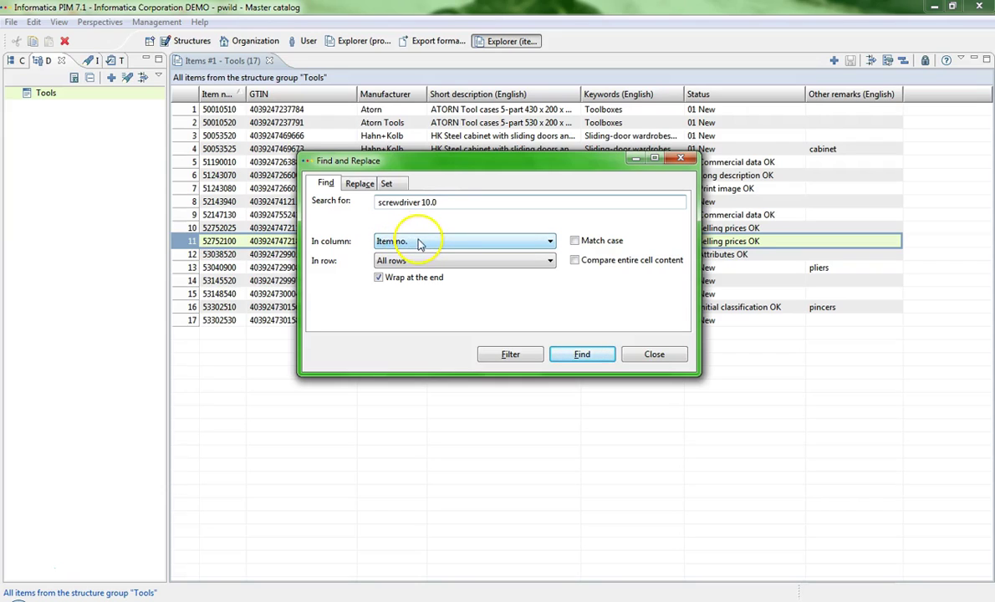
pyautogui.click(420, 243)
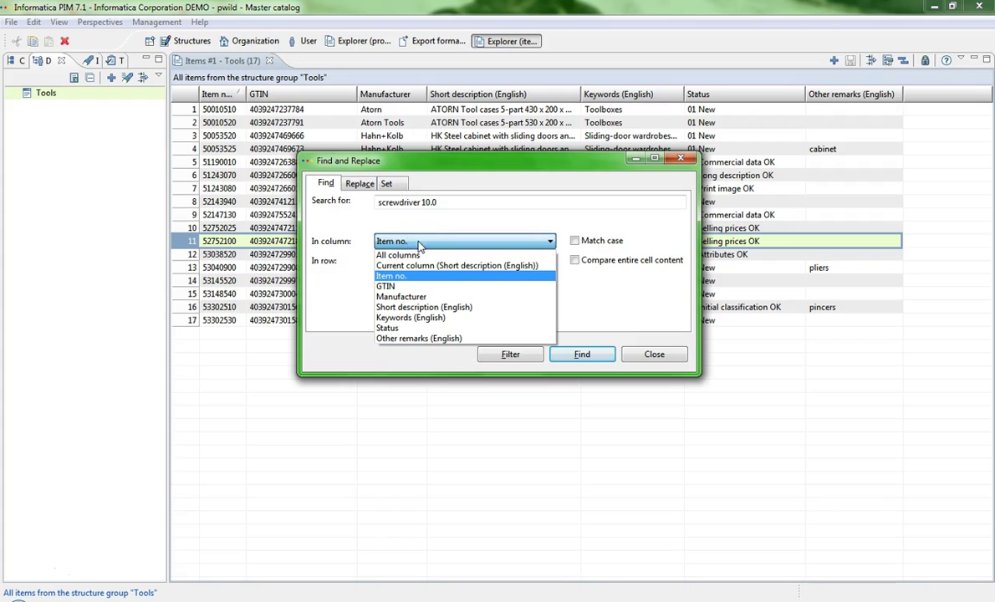
pyautogui.click(415, 255)
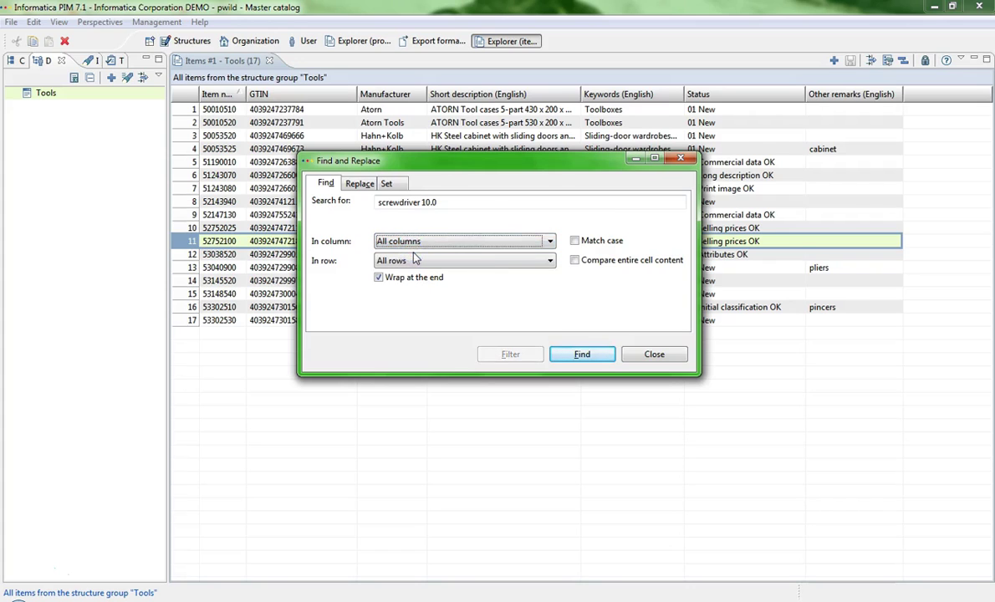
pyautogui.click(582, 352)
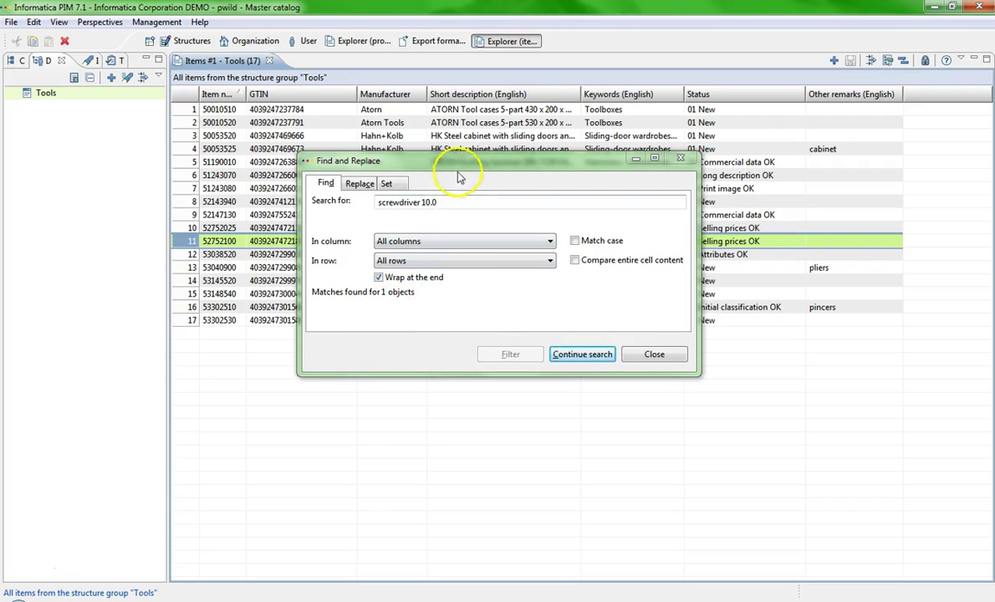
pyautogui.moveTo(462, 160); pyautogui.dragTo(492, 313)
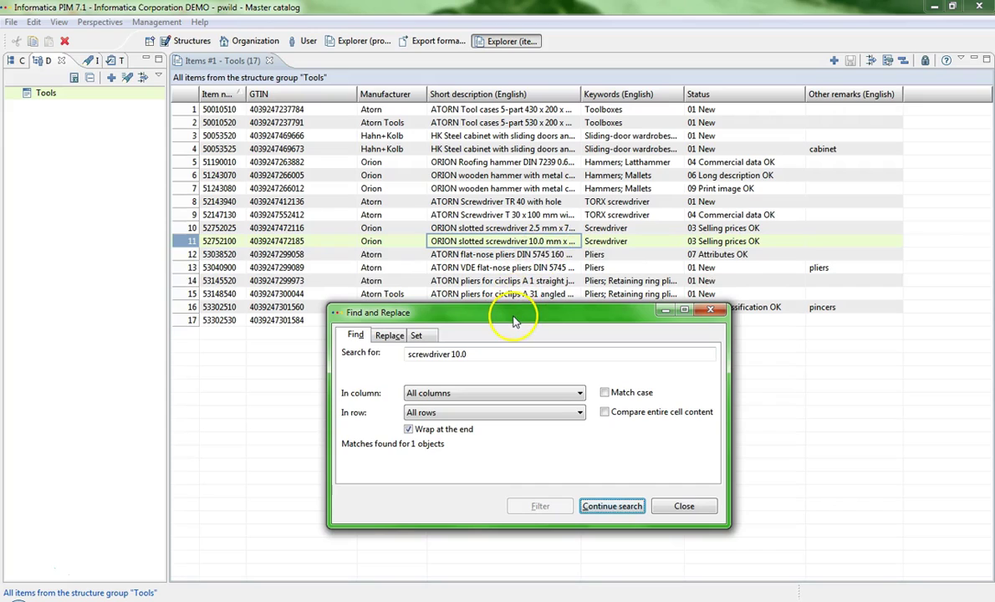
pyautogui.moveTo(513, 318); pyautogui.dragTo(516, 300)
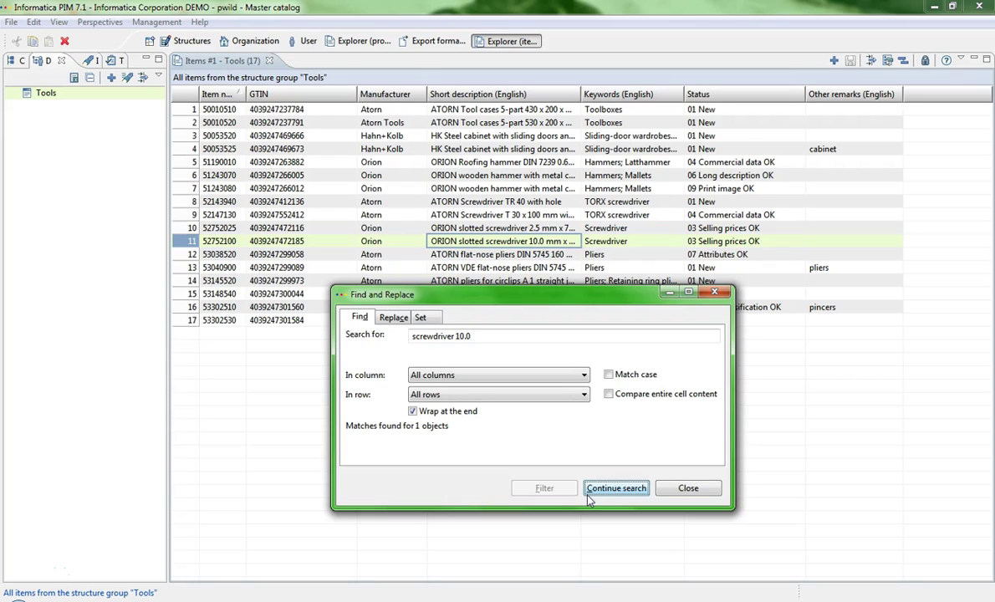
# Narrow the search to 'screwdriver' in the Short description (English) column and run it
pyautogui.click(594, 492)
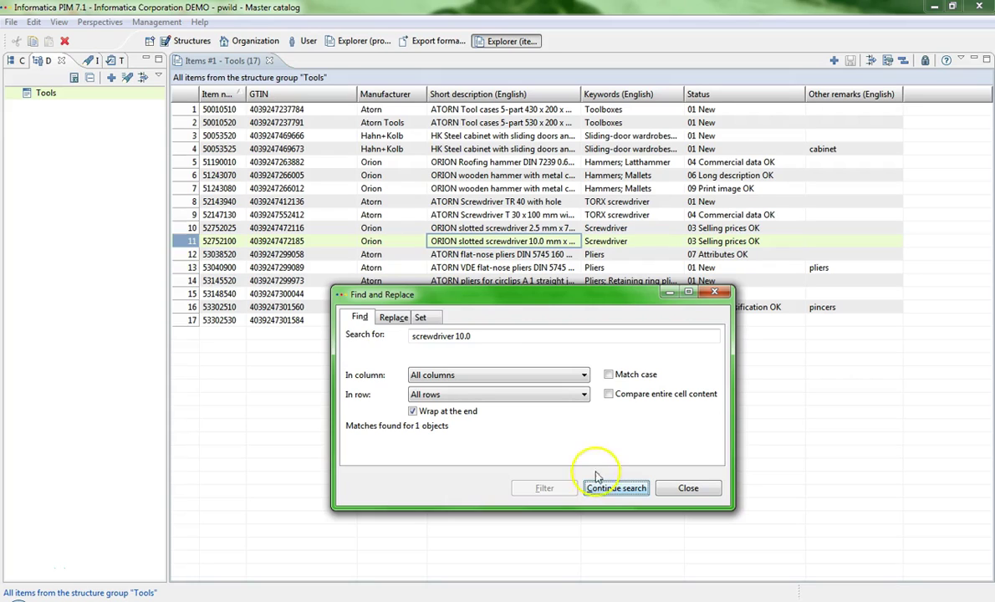
pyautogui.click(585, 375)
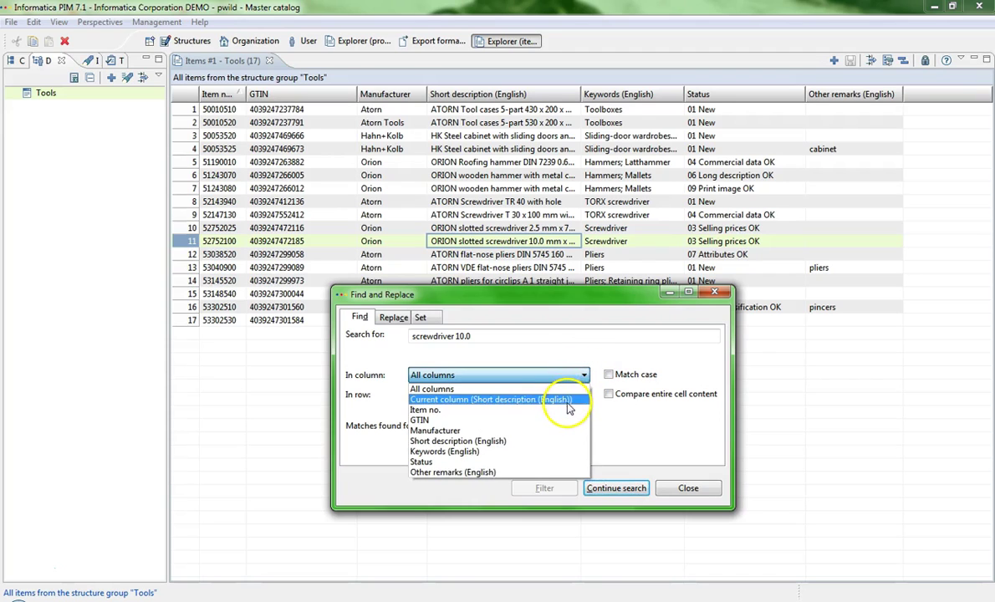
pyautogui.click(574, 402)
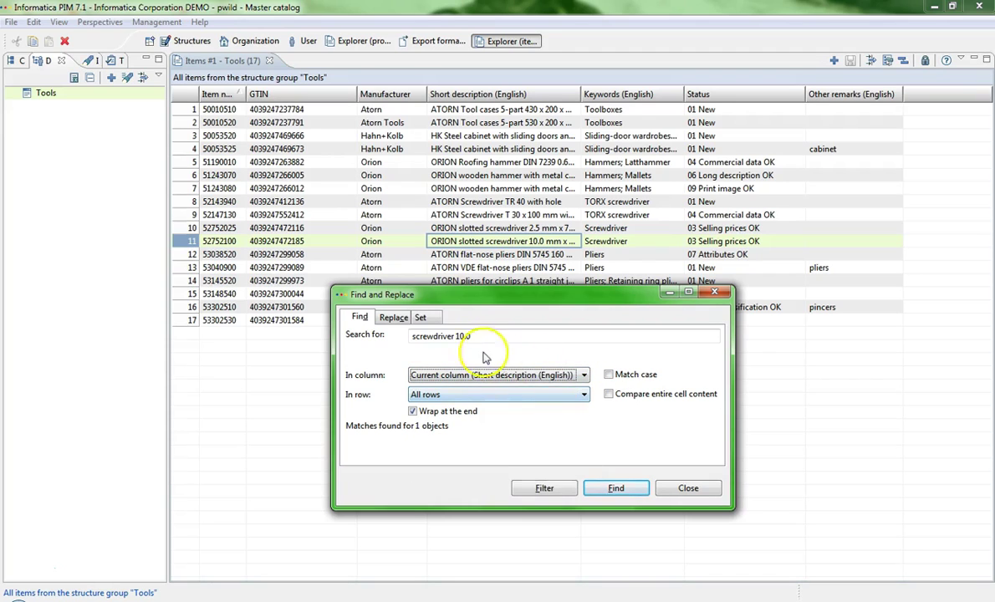
pyautogui.moveTo(457, 336); pyautogui.dragTo(474, 337)
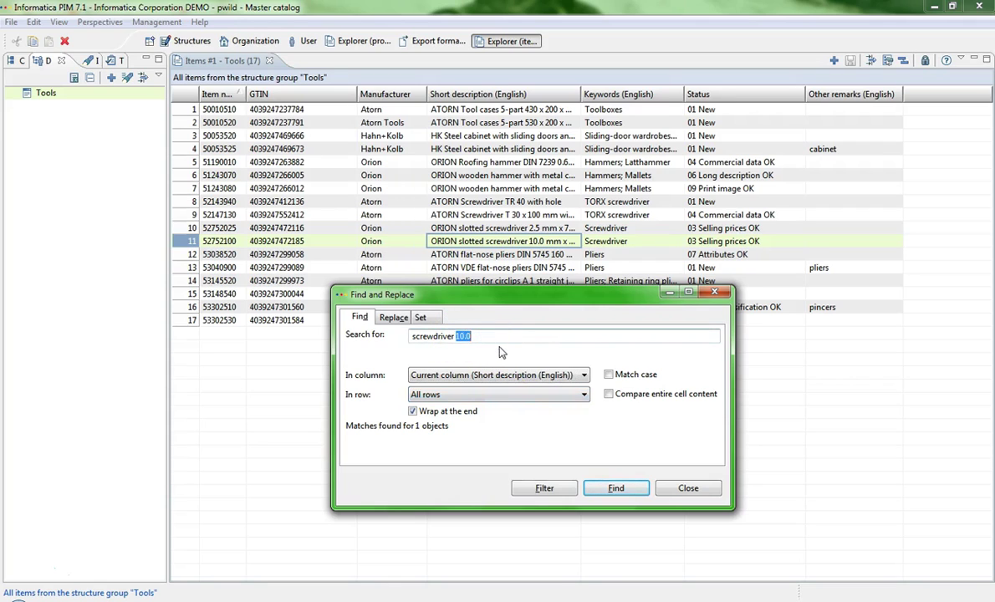
pyautogui.press('BackSpace')
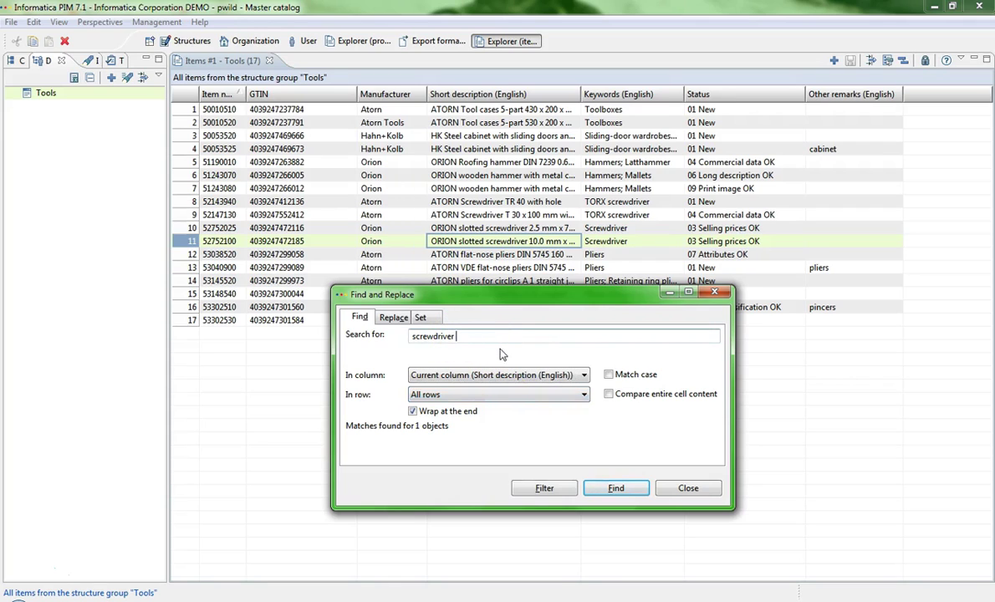
pyautogui.click(616, 490)
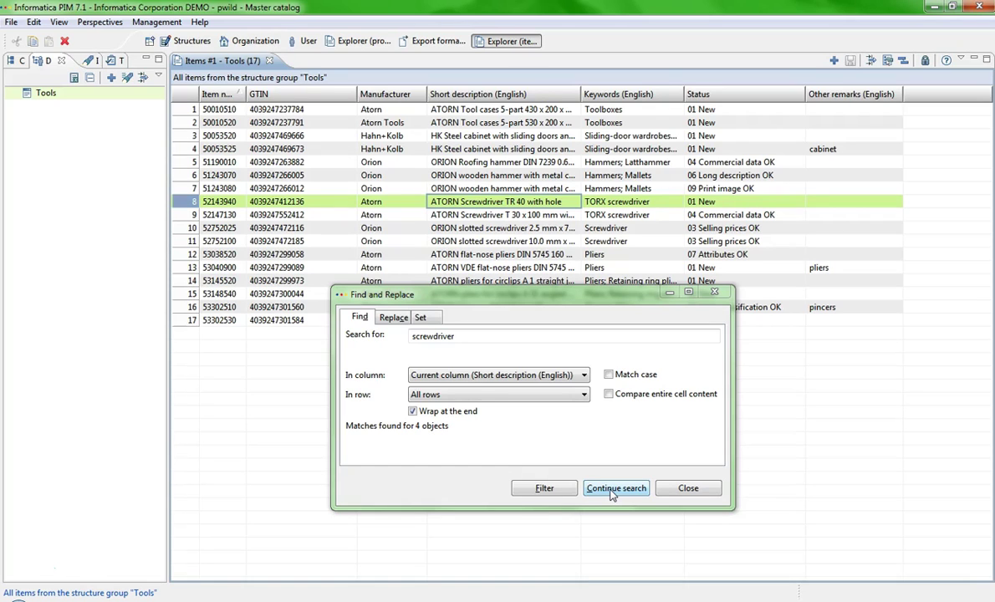
# Step through the next three screwdriver matches
pyautogui.click(611, 492)
pyautogui.click(612, 493)
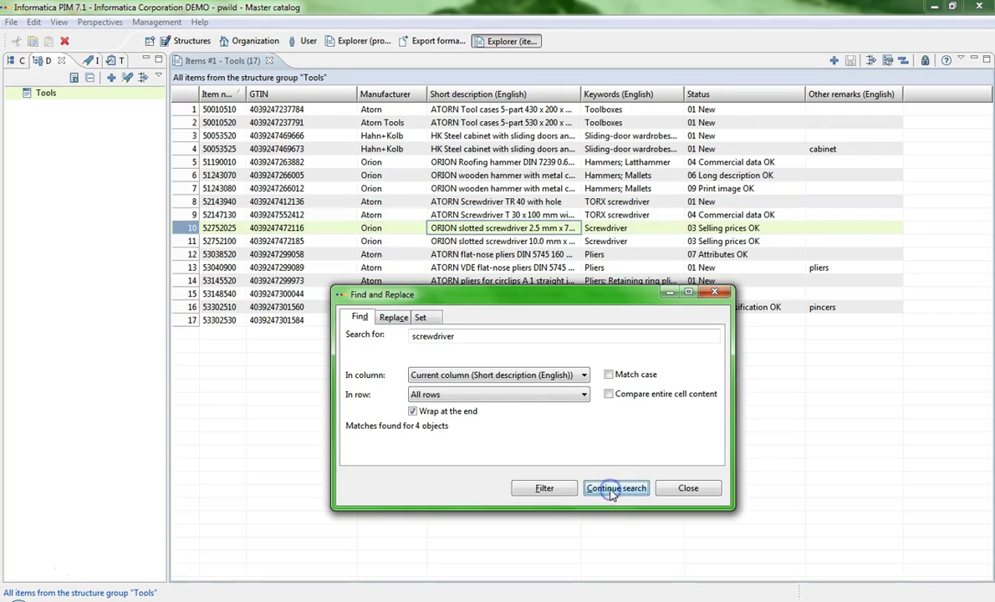
pyautogui.click(612, 493)
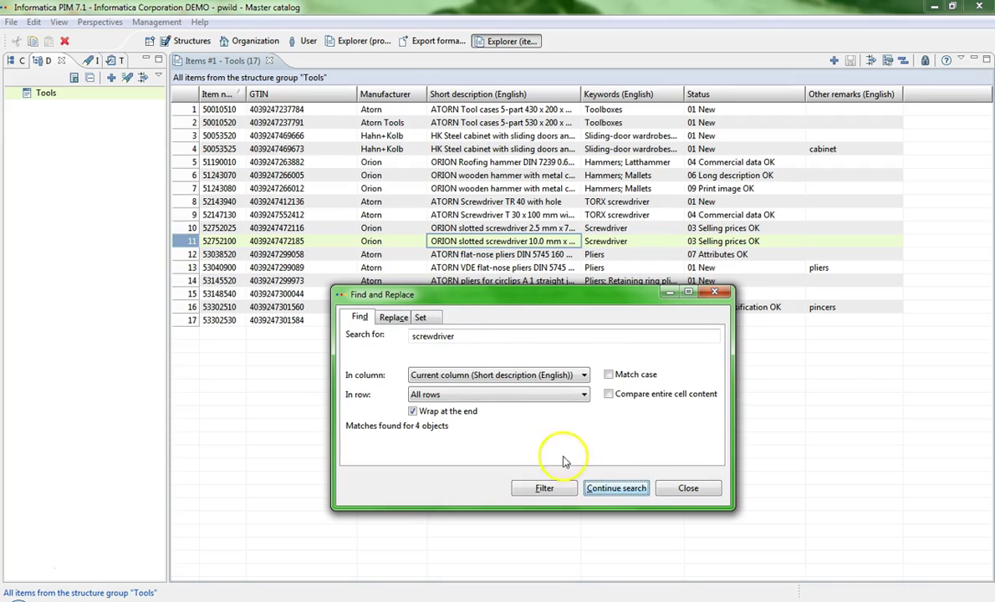
# On the Replace tab, enter 'Atorn' as search text and 'ATORN' as replacement
pyautogui.click(393, 318)
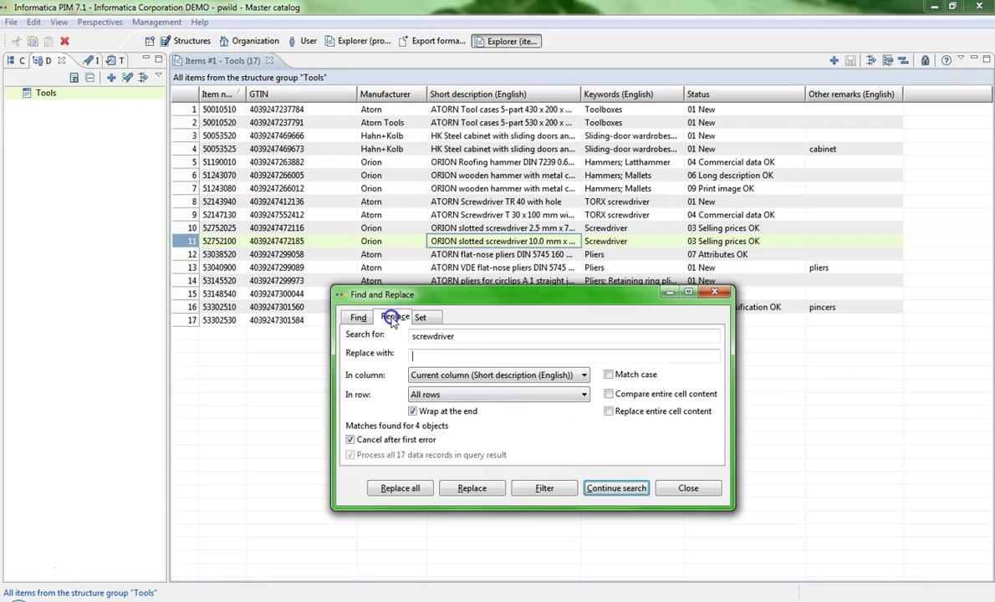
pyautogui.click(409, 338)
pyautogui.press('Tab')
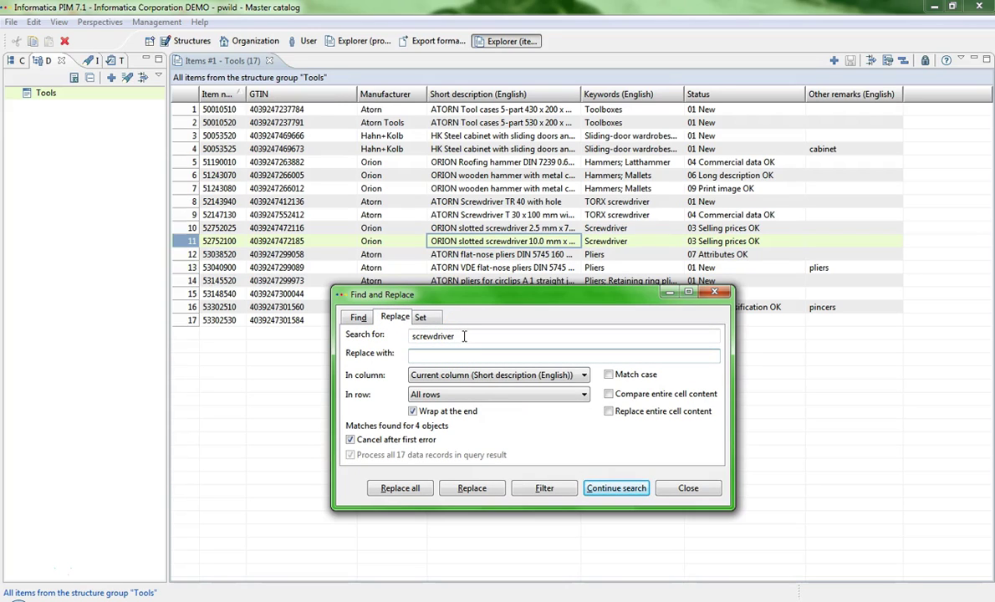
pyautogui.moveTo(464, 336); pyautogui.dragTo(402, 338)
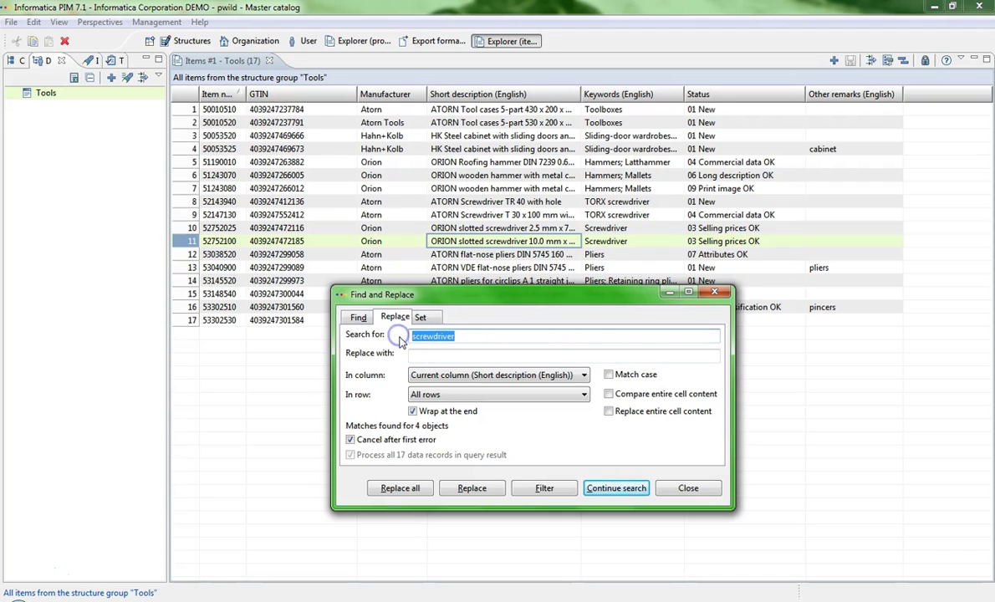
pyautogui.write('Atr')
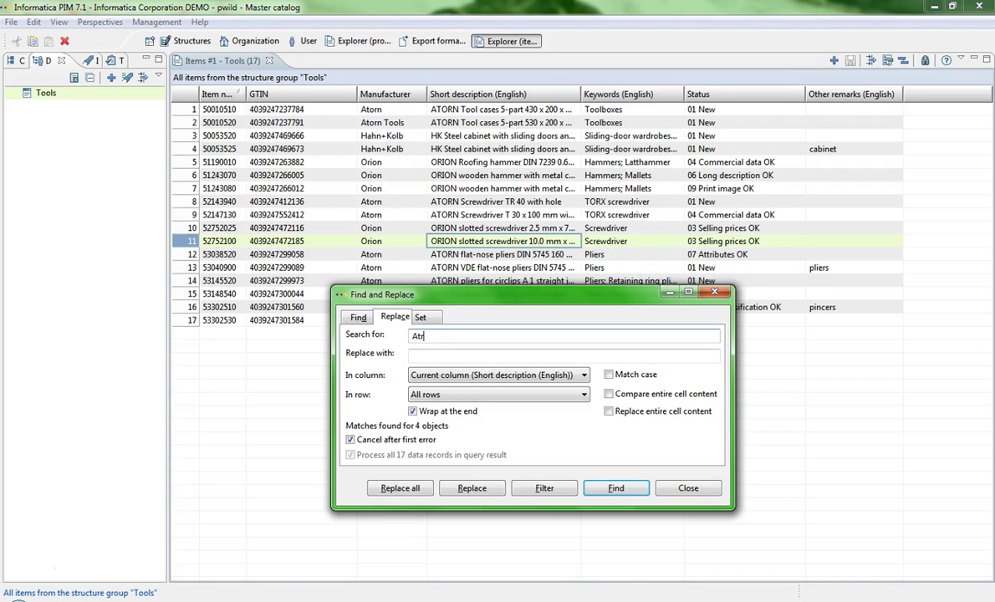
pyautogui.press('BackSpace')
pyautogui.write('orn')
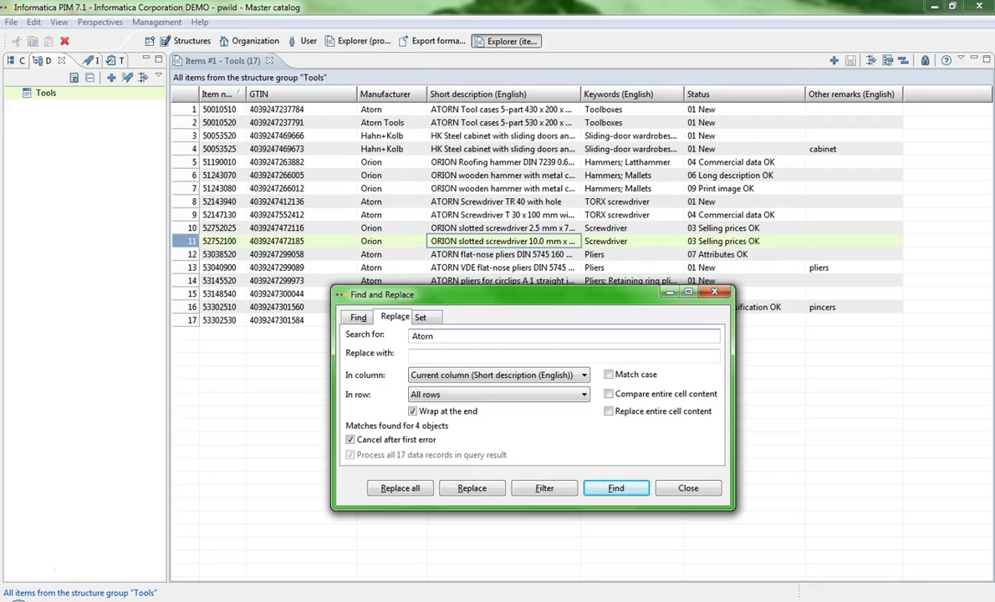
pyautogui.click(438, 355)
pyautogui.write('A')
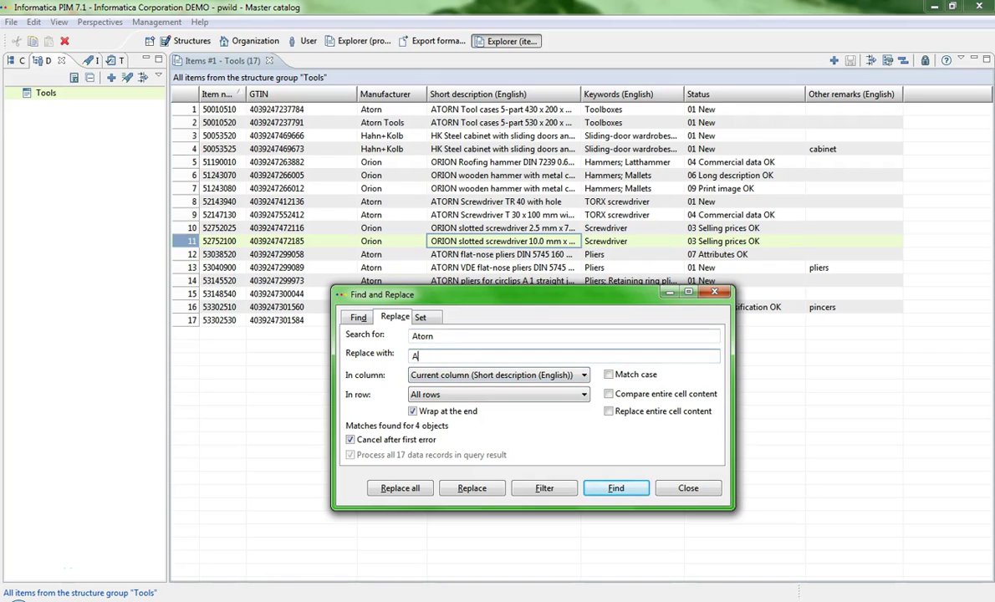
pyautogui.write('TORN')
# Limit to Manufacturer with Match case and Compare entire cell content, then Replace all
pyautogui.click(445, 376)
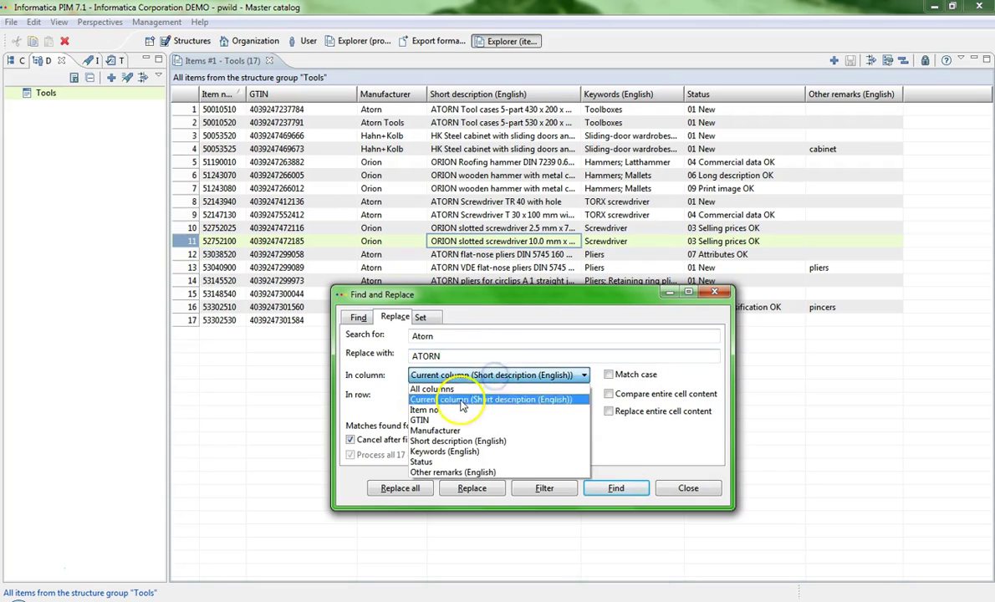
pyautogui.click(435, 430)
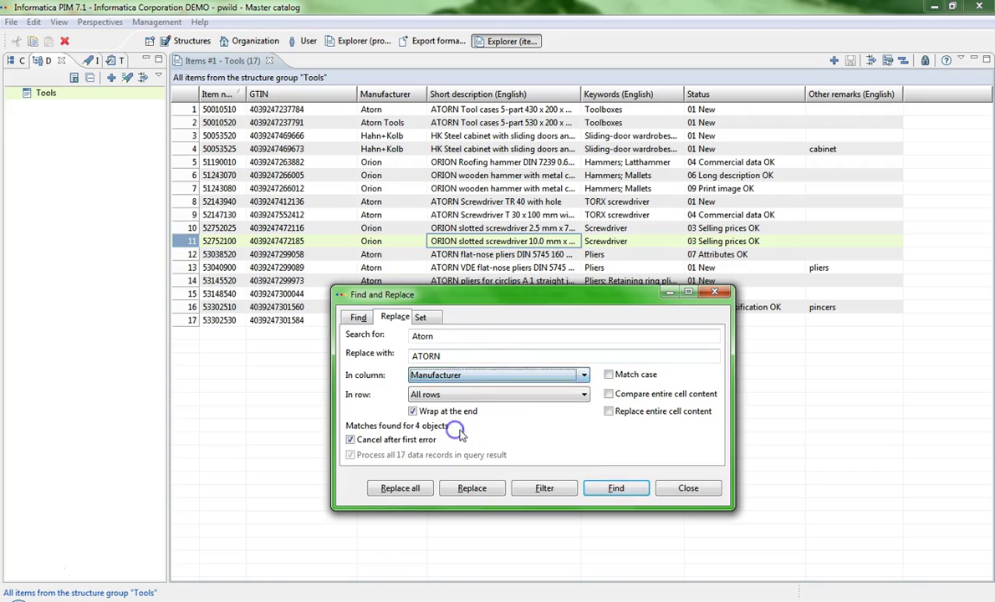
pyautogui.click(611, 377)
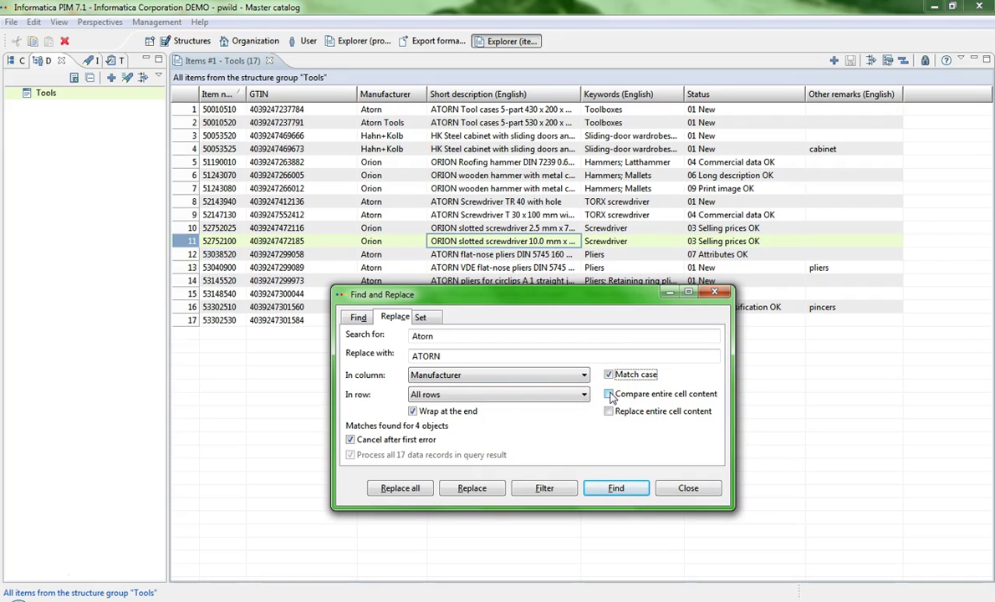
pyautogui.click(609, 395)
pyautogui.click(401, 488)
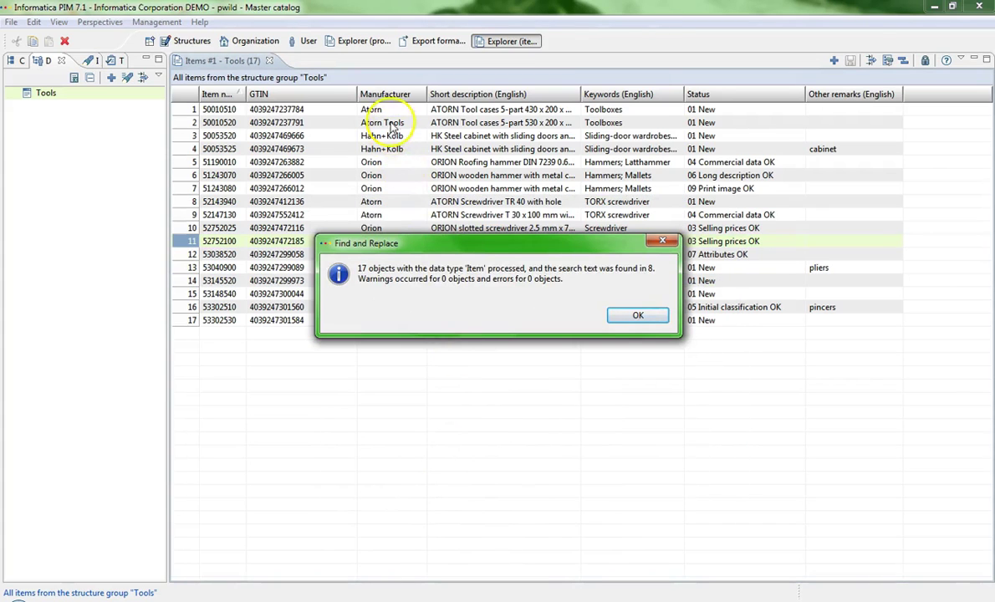
# Rerun Replace all with Replace entire cell content on and Compare entire cell content off
pyautogui.click(635, 316)
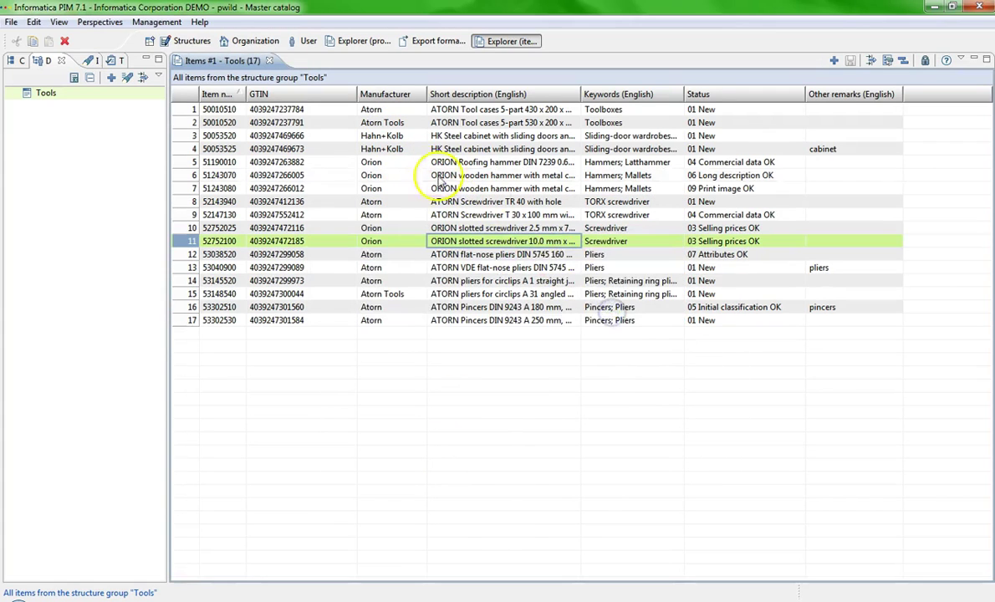
pyautogui.hotkey('ctrl', 'f')
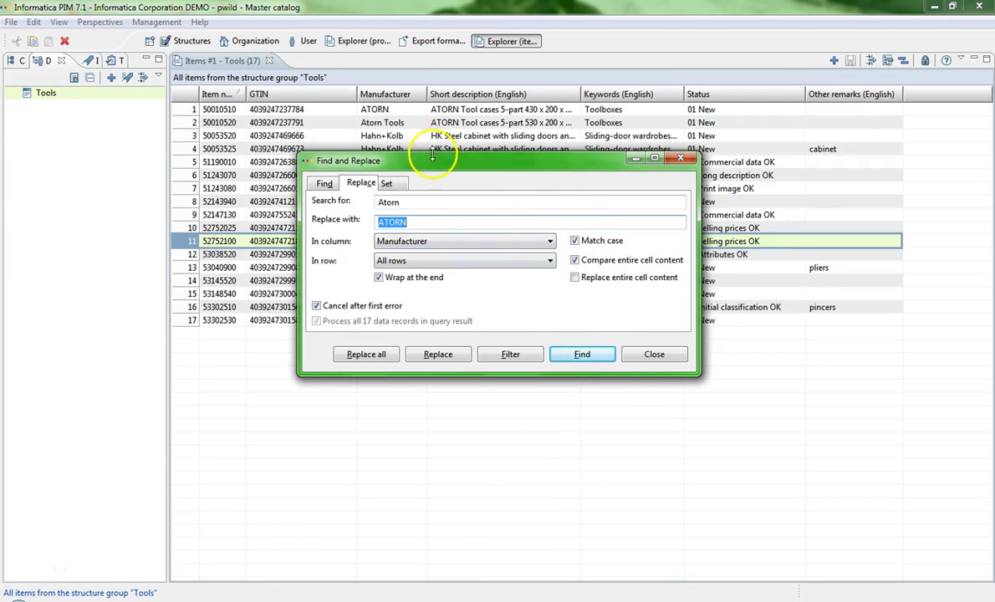
pyautogui.moveTo(435, 159); pyautogui.dragTo(444, 220)
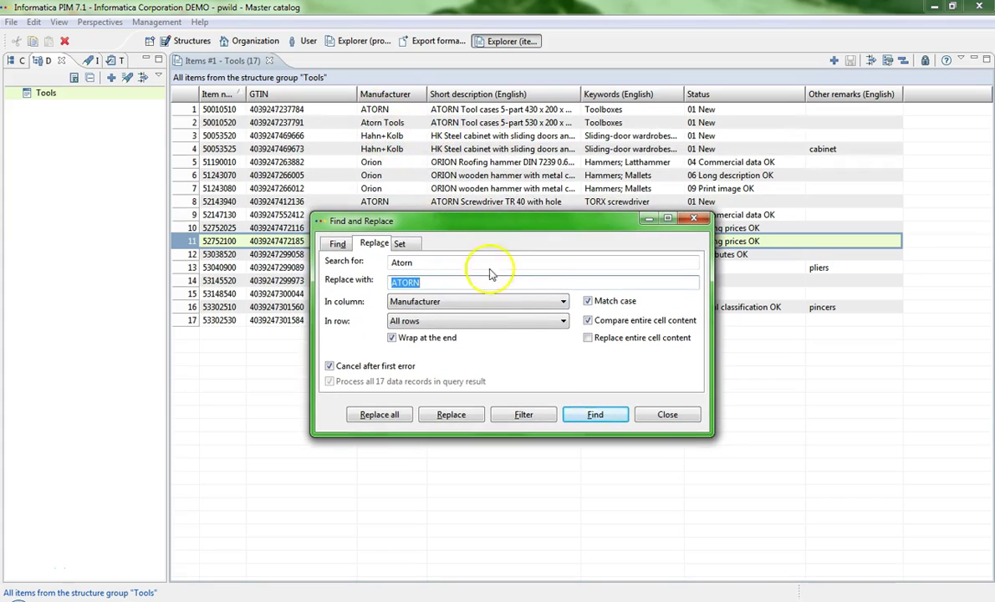
pyautogui.click(588, 320)
pyautogui.click(589, 338)
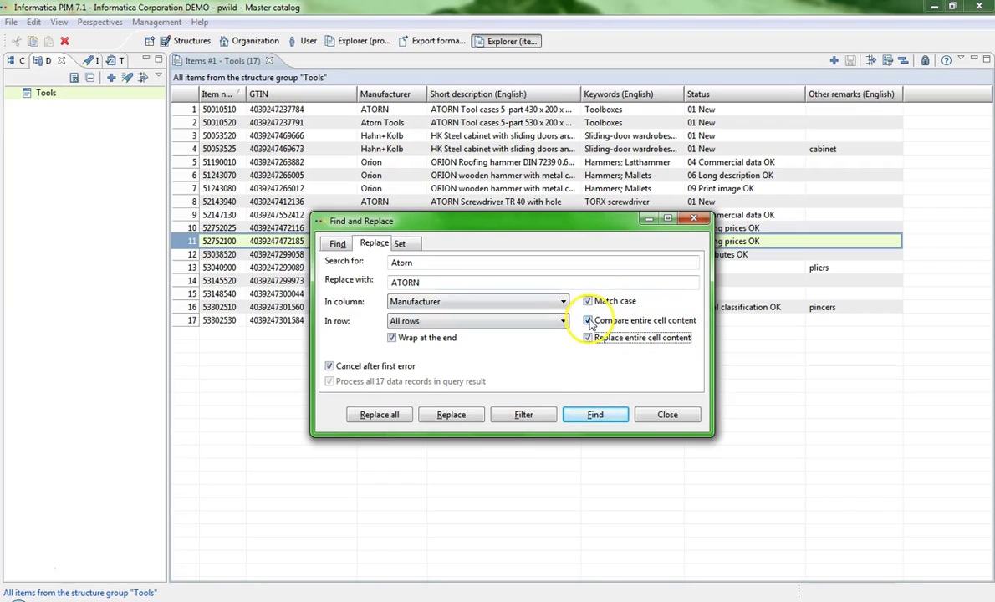
pyautogui.click(588, 321)
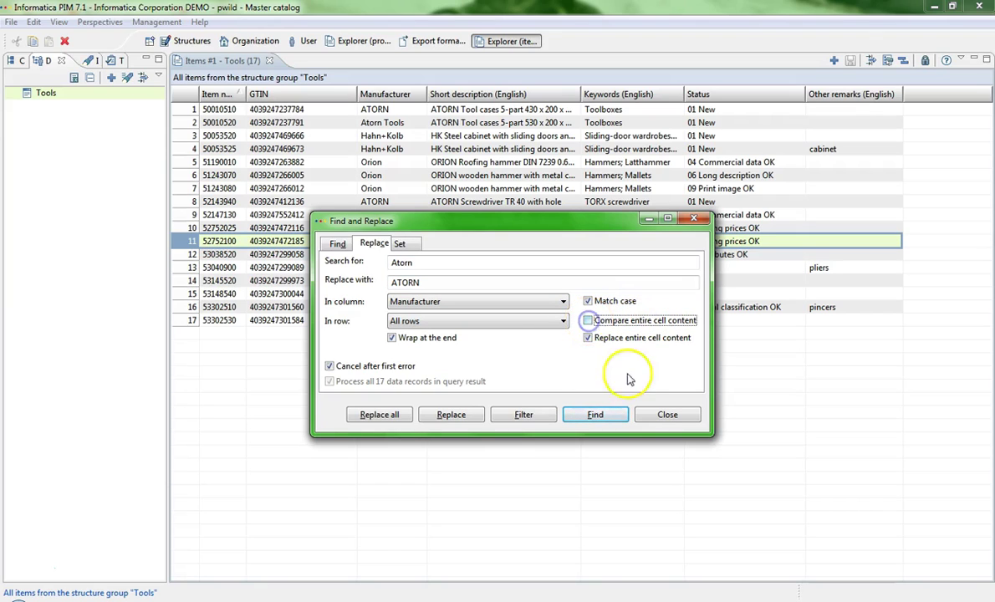
pyautogui.click(386, 413)
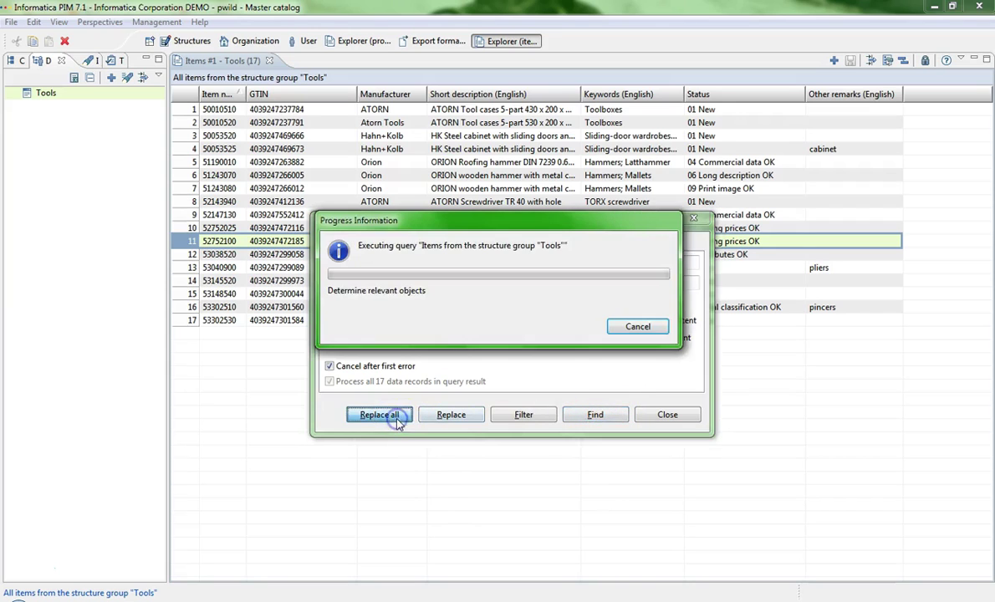
pyautogui.click(638, 317)
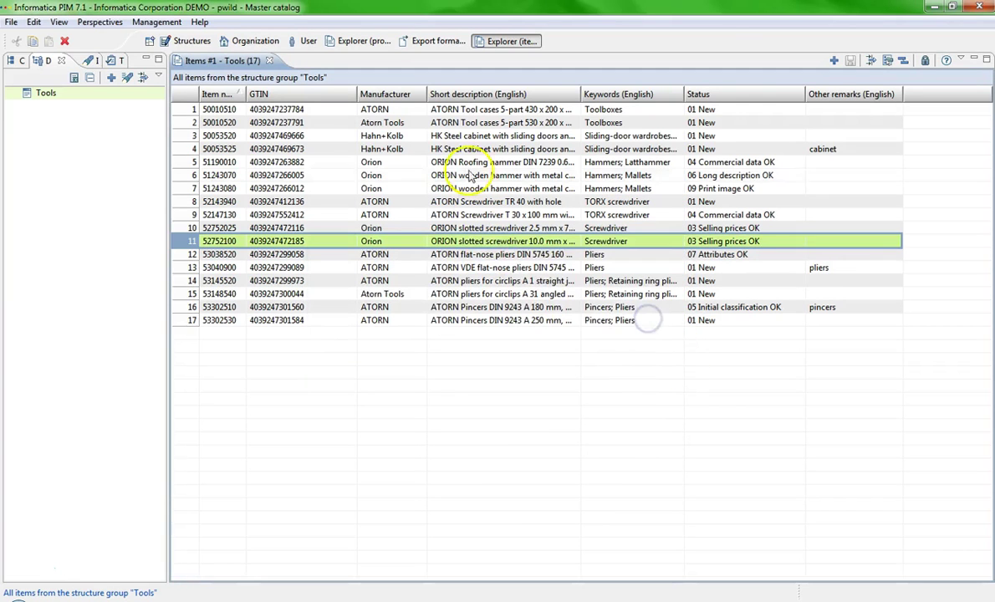
pyautogui.hotkey('ctrl', 'f')
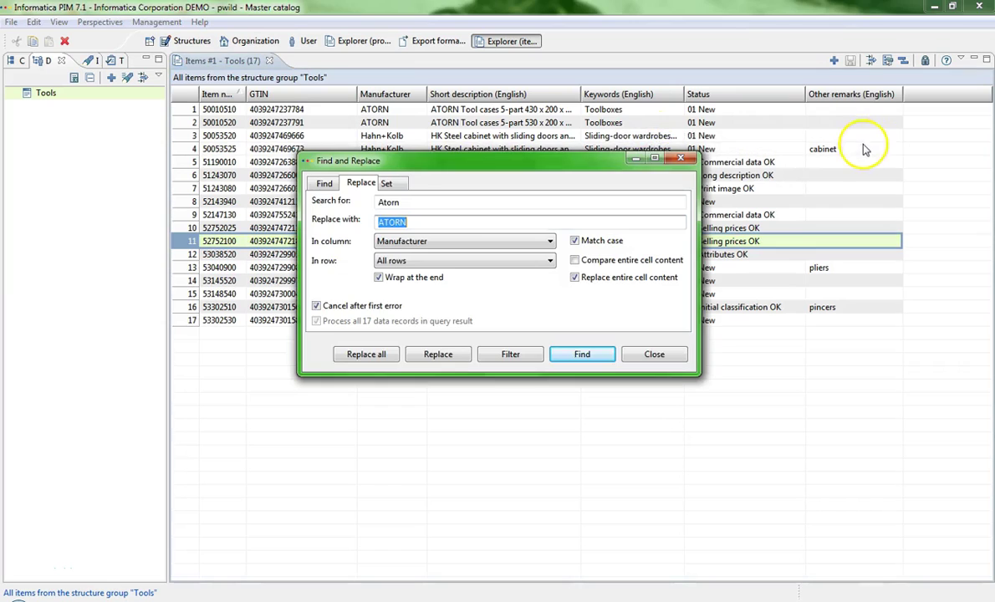
# On the Set tab, use Set all to write 'tool' into Other remarks (English) for all 17 items
pyautogui.click(386, 184)
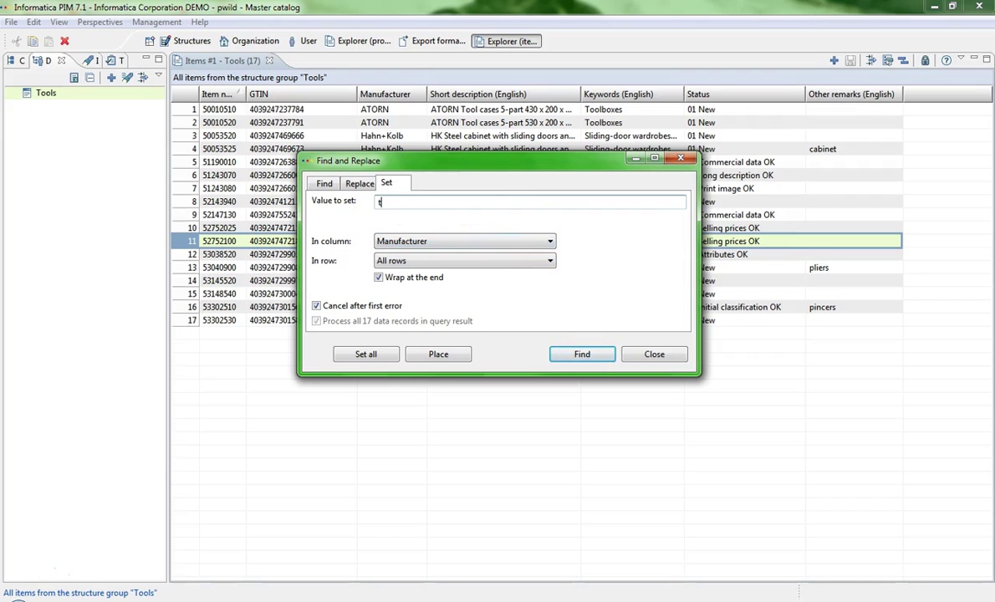
pyautogui.click(386, 241)
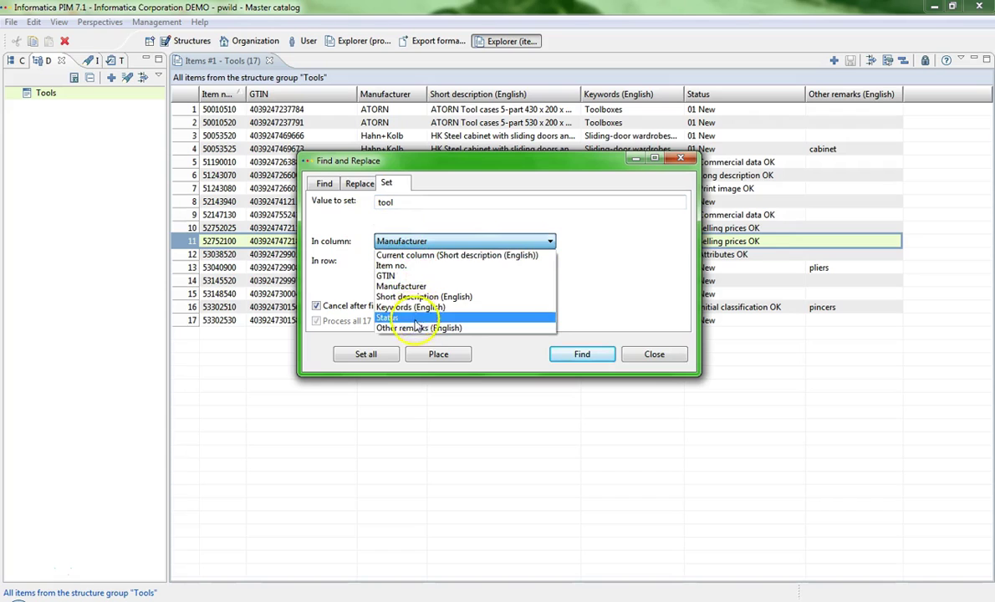
pyautogui.click(393, 327)
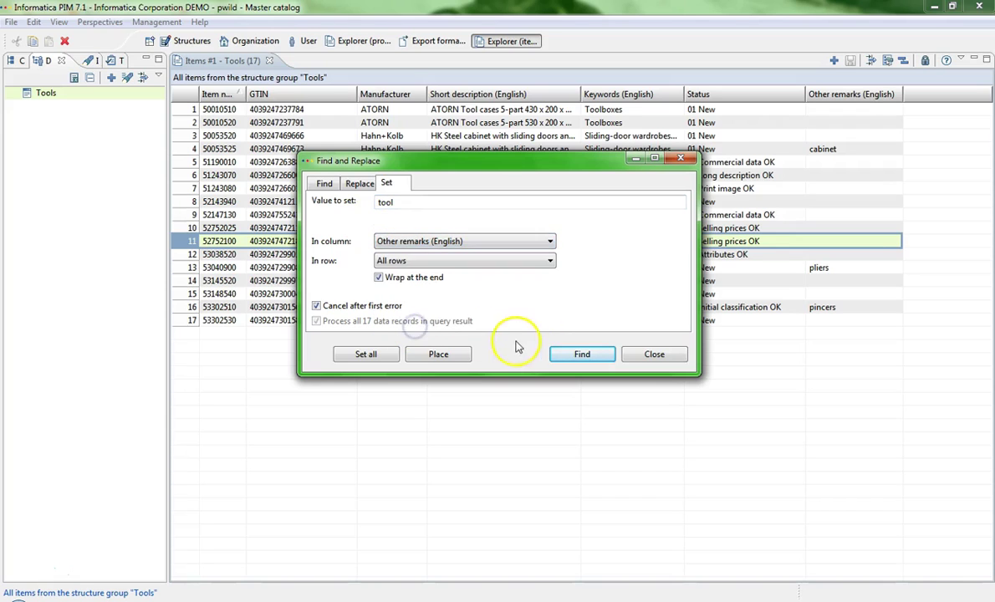
pyautogui.click(368, 354)
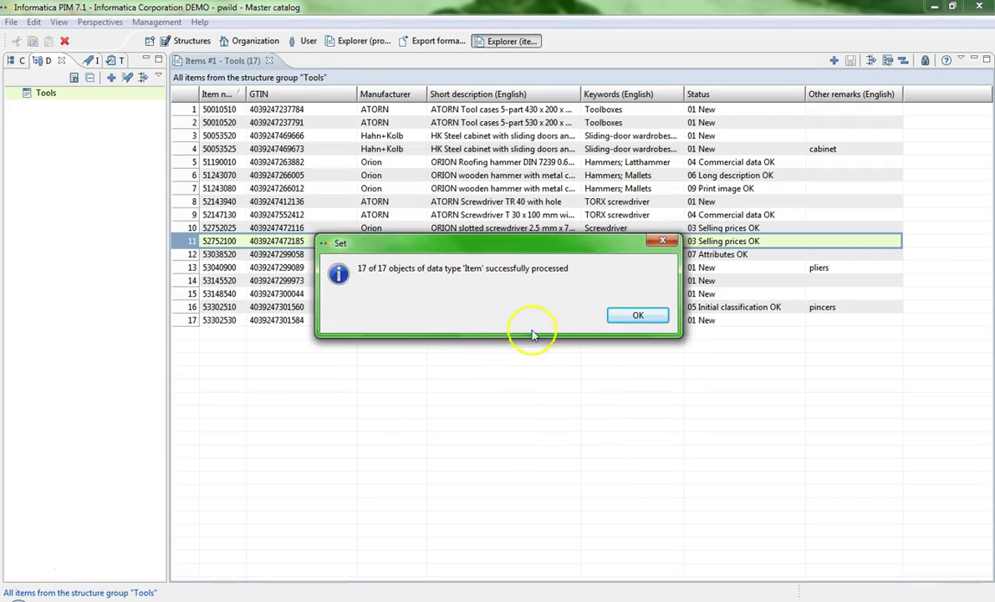
pyautogui.click(619, 318)
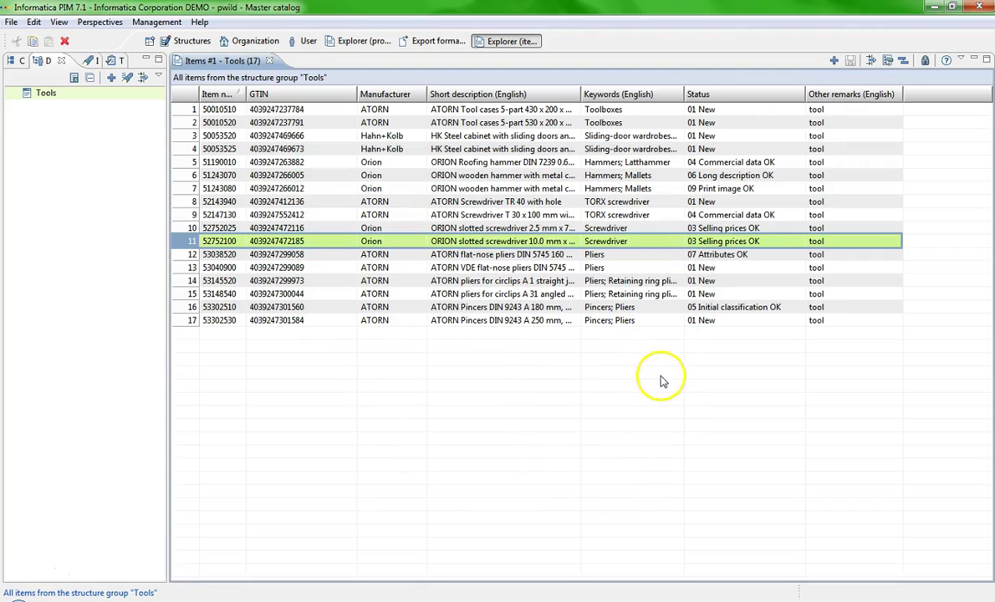